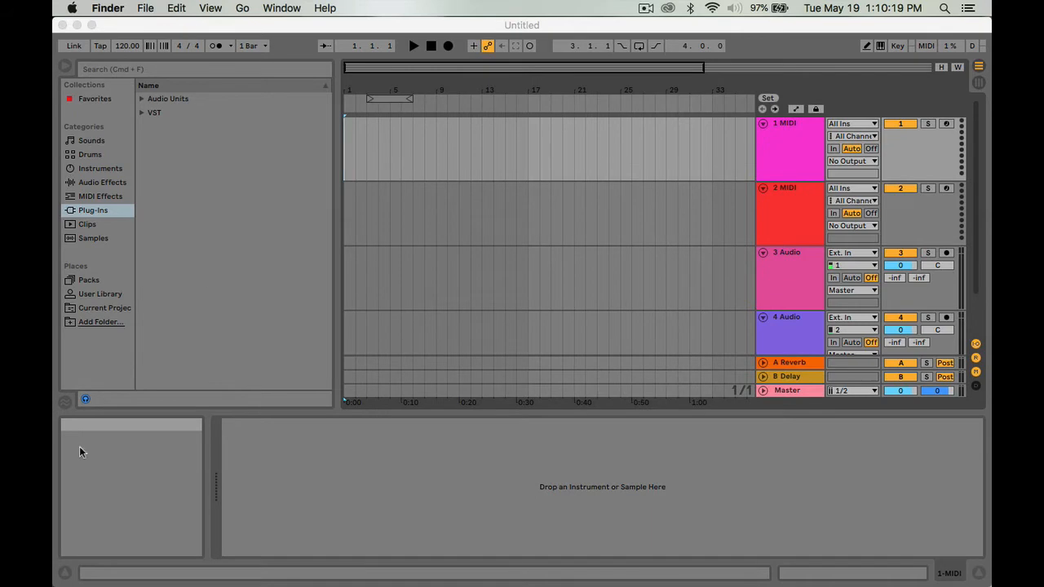
Import the Goshen 432HZ MP3 from the Goshen folder in Finder onto the 3 Audio track at bar 1
mouse_move(65, 500)
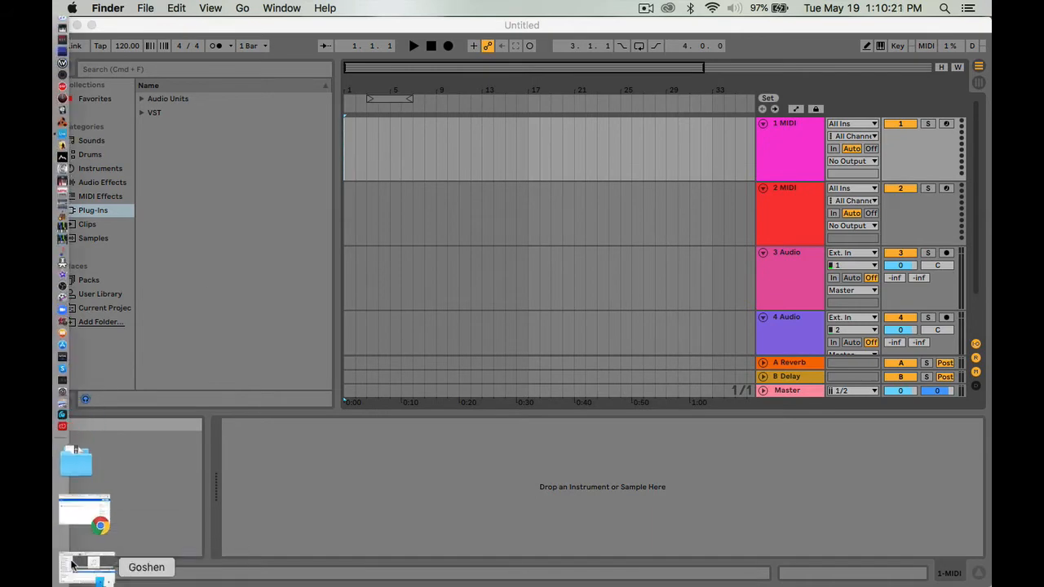
click(71, 563)
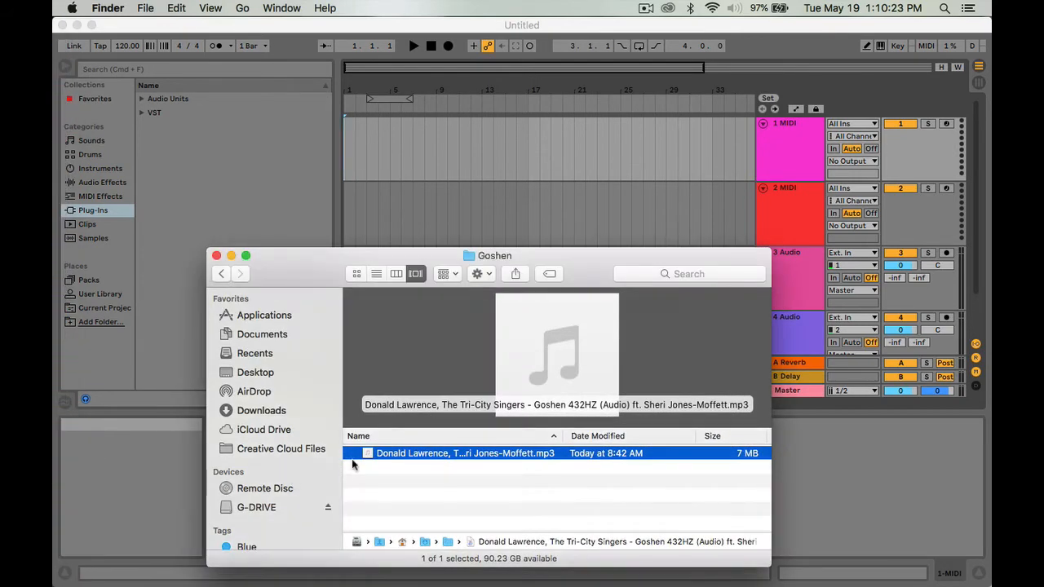
drag(369, 455, 588, 320)
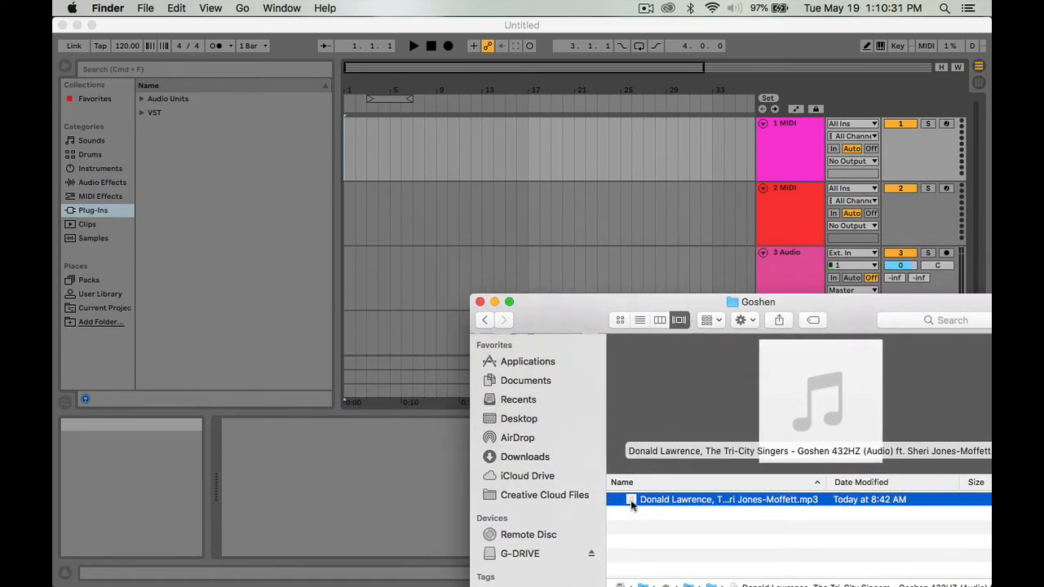
drag(630, 500, 349, 297)
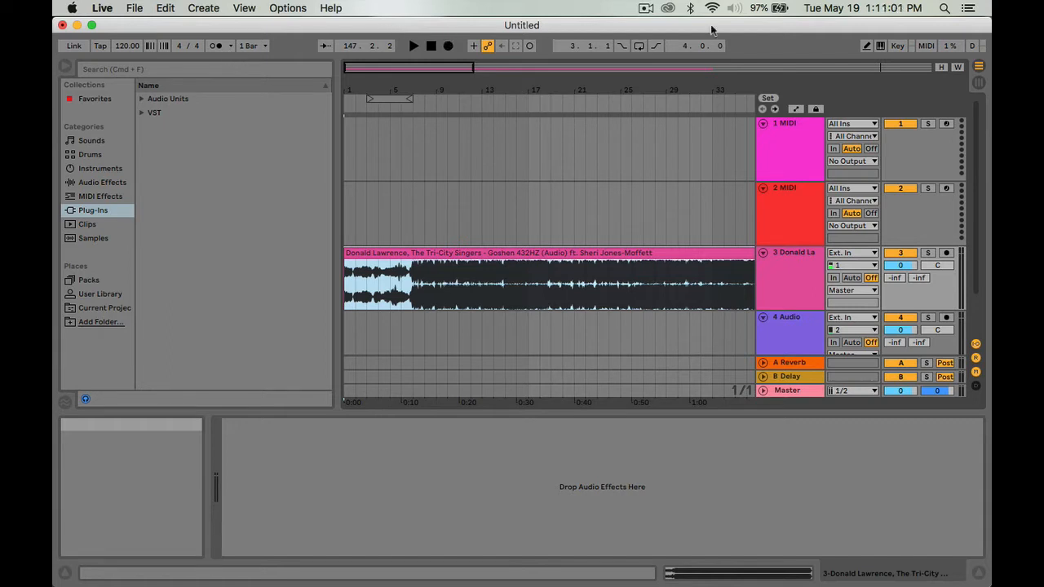
Assign the computer key K to the Set/Delete Locator control in Key Map mode
click(897, 46)
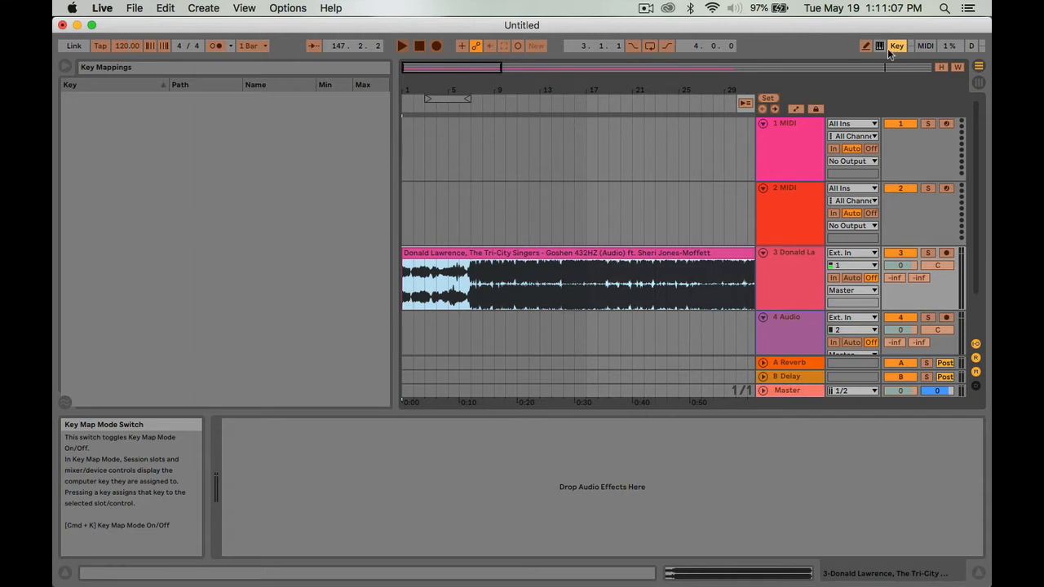
click(769, 99)
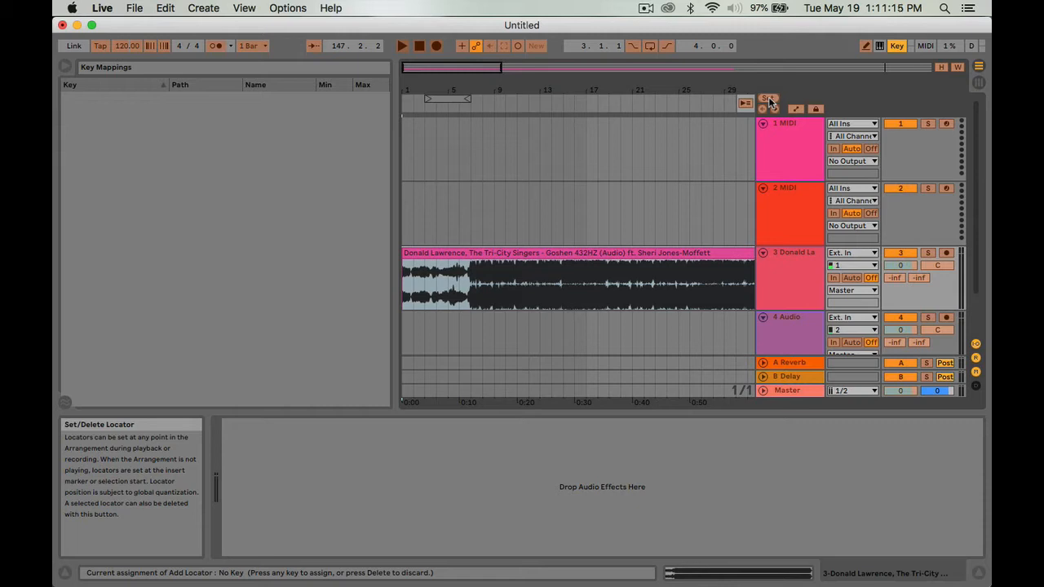
key(k)
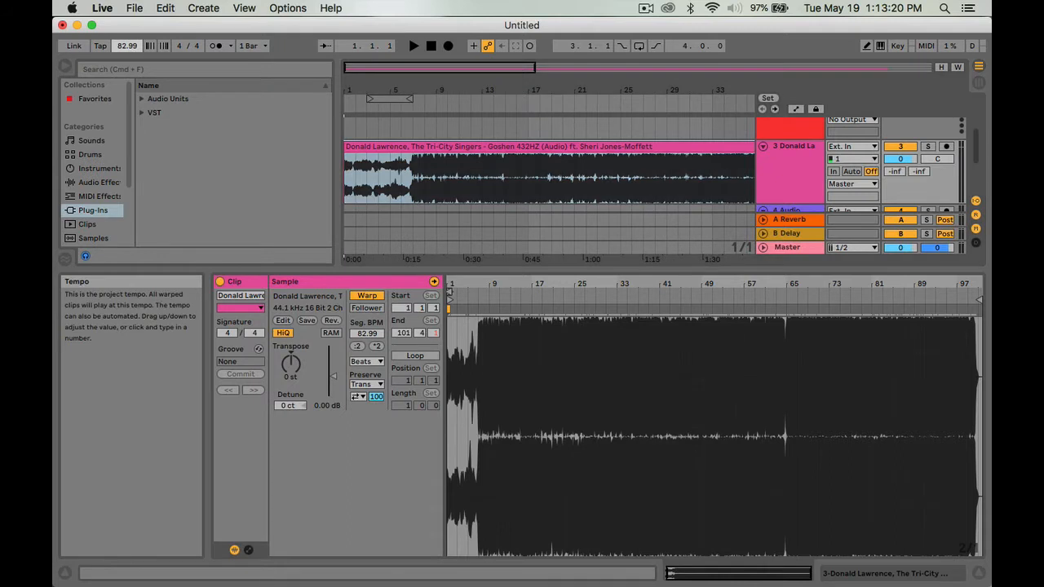
Set the tempo to 83.00 BPM and shift the song clip so its downbeat falls on bar 8, with the metronome on
drag(129, 51, 129, 47)
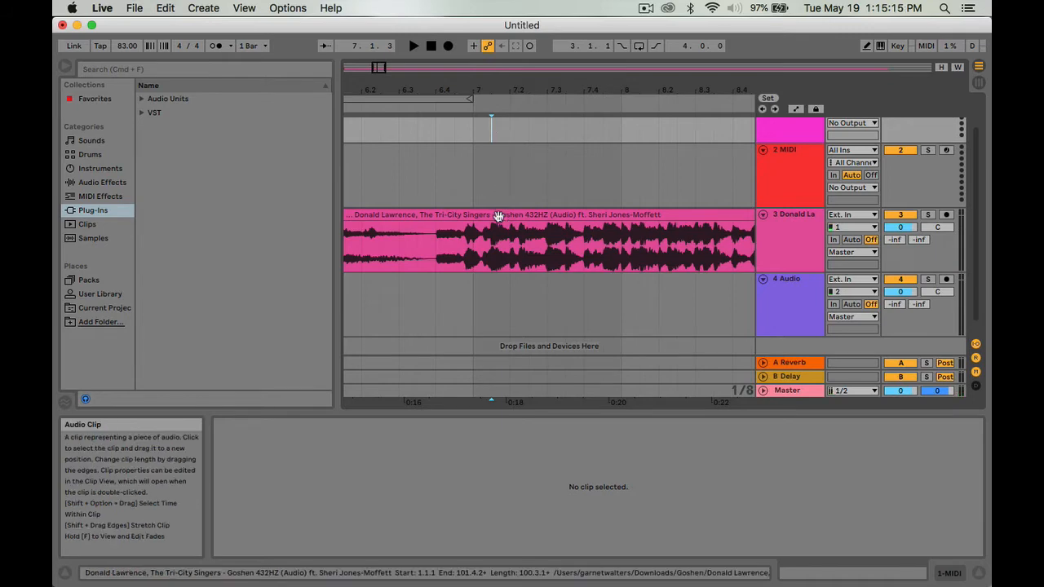
drag(498, 216, 617, 215)
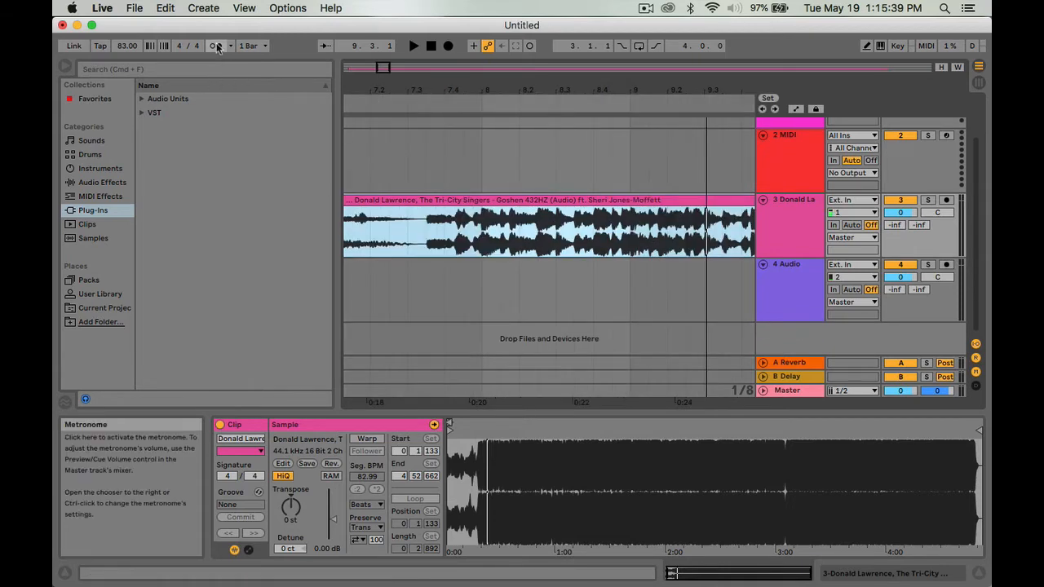
click(216, 47)
Add a locator at 8.1.1 using the mapped key and name it VERSE
click(480, 150)
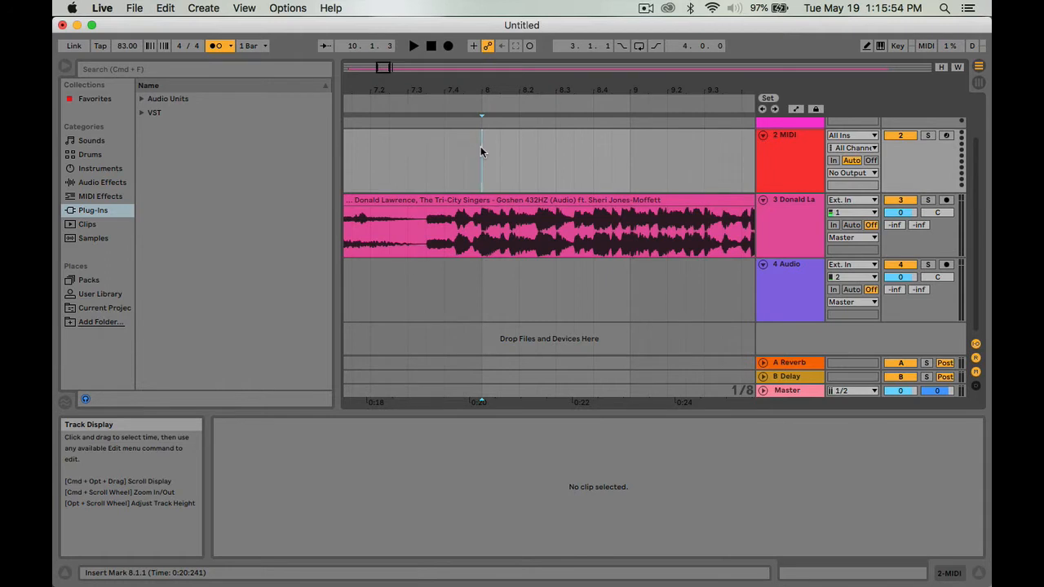
click(480, 149)
click(899, 47)
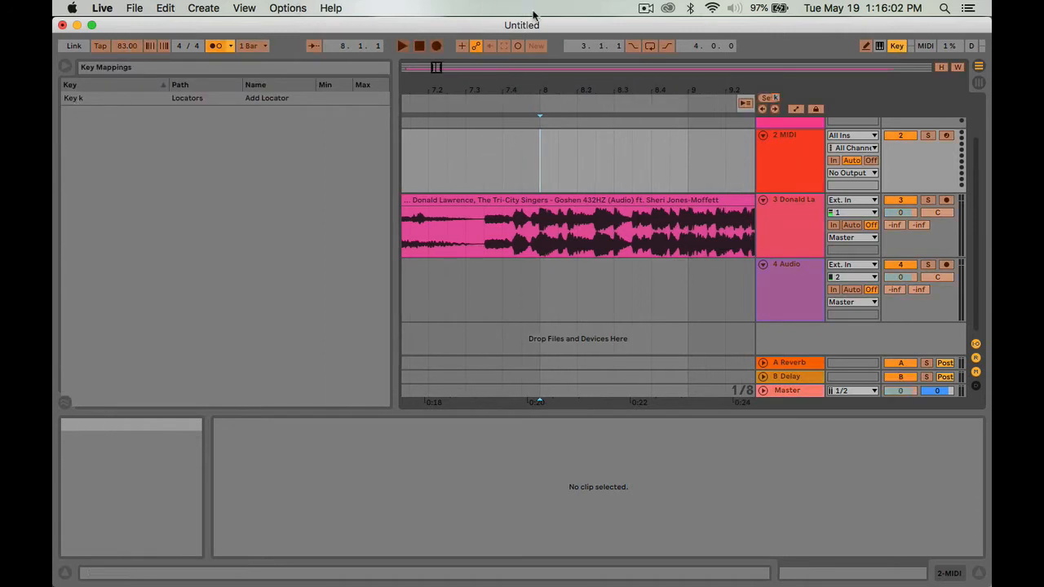
click(897, 46)
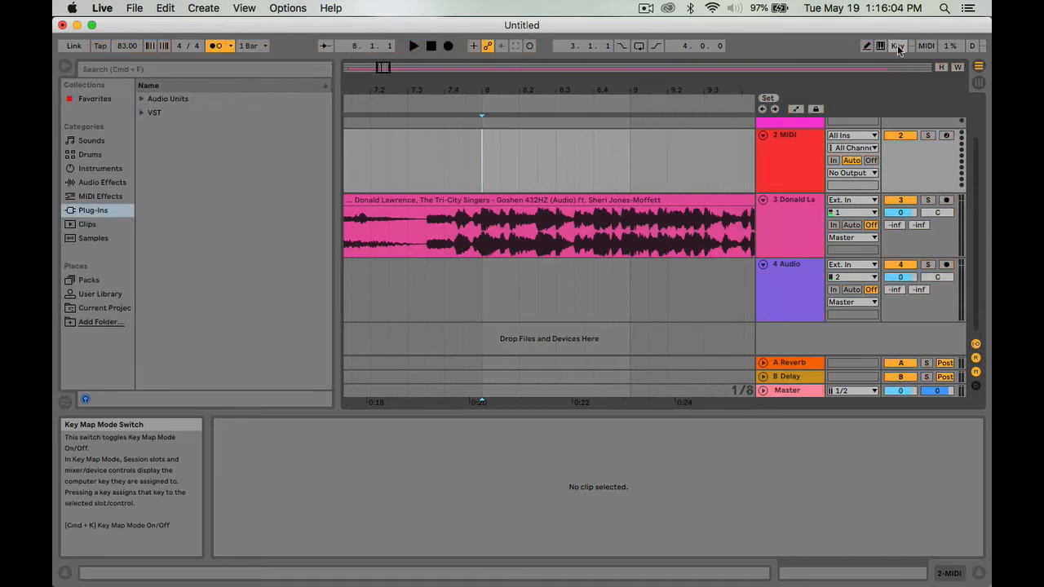
key(k)
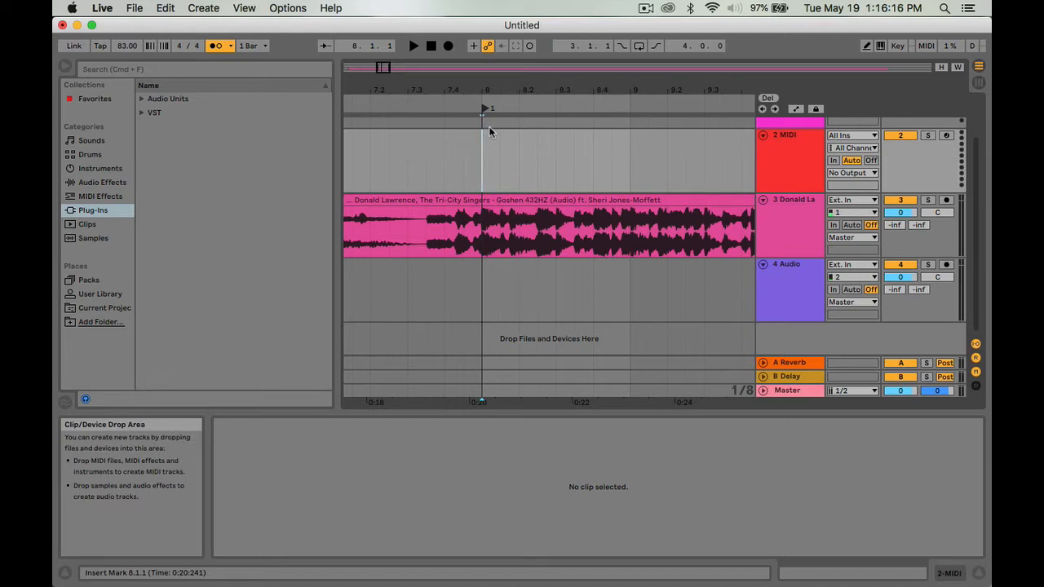
key(super+r)
text(VERS)
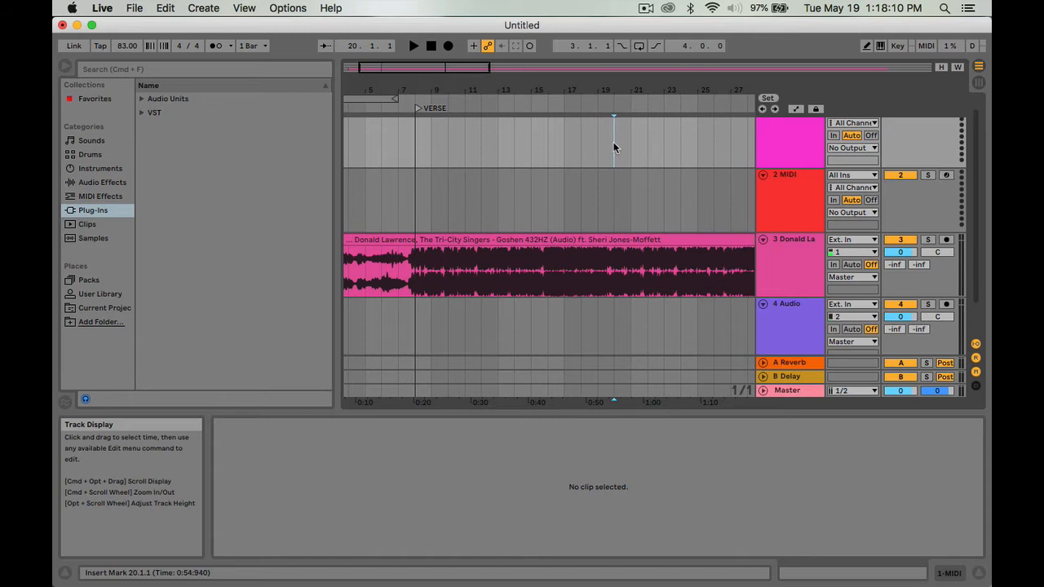
Add a locator at bar 20 and name it VERSE
key(l)
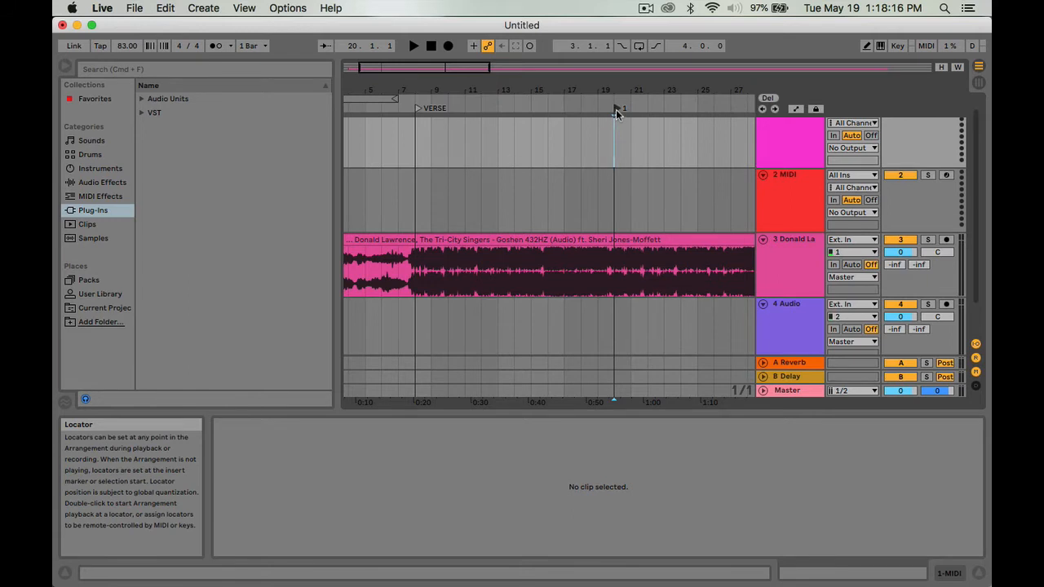
key(super+r)
text(VERSE)
key(Return)
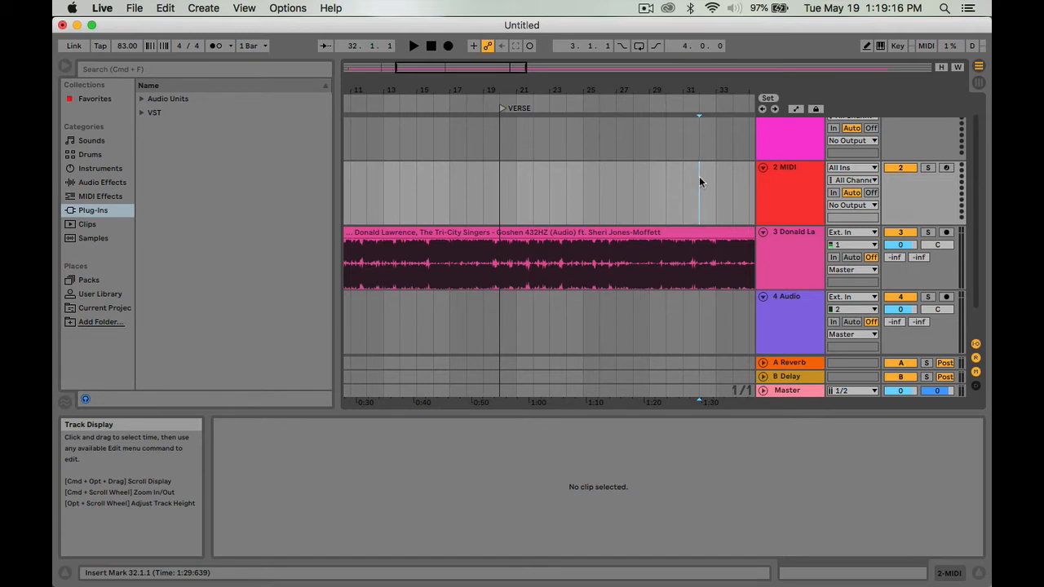
Add a locator at bar 32 and name it BRIDGE
key(l)
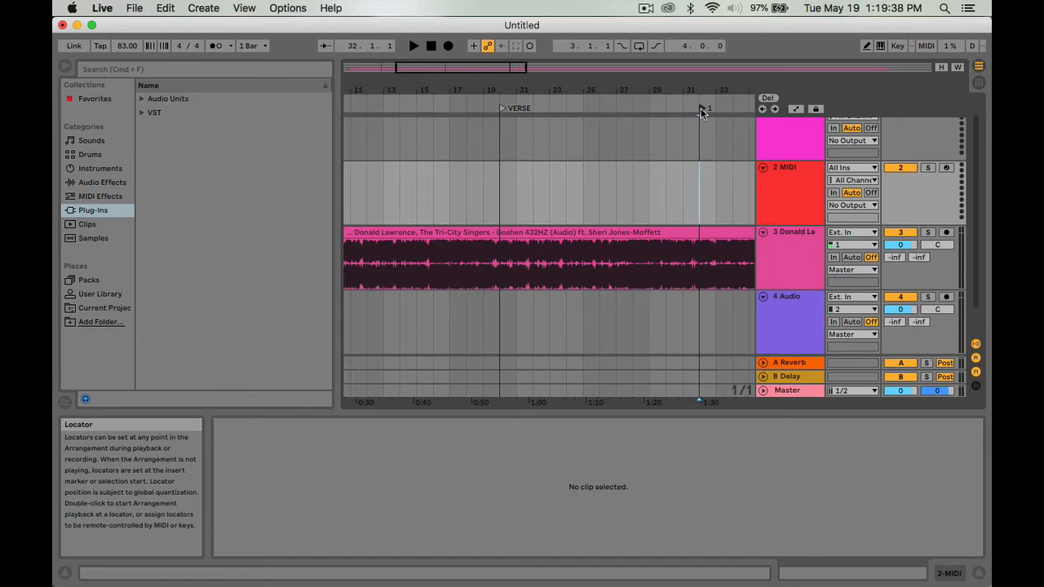
key(super+r)
text(BR)
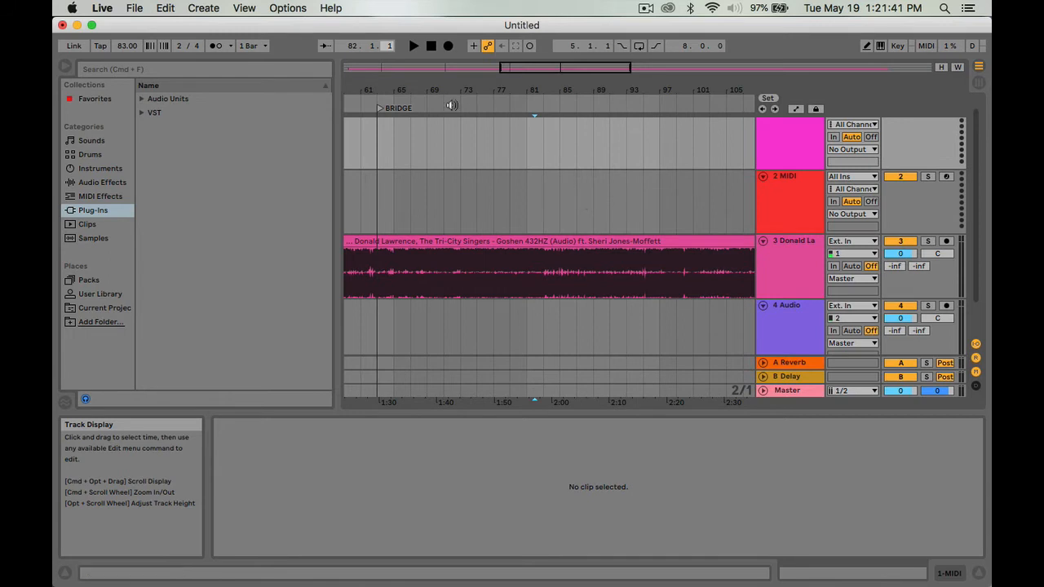
Add a locator at bar 82, just before the new-key section, and name it VERSE (NEW KEY)
click(180, 45)
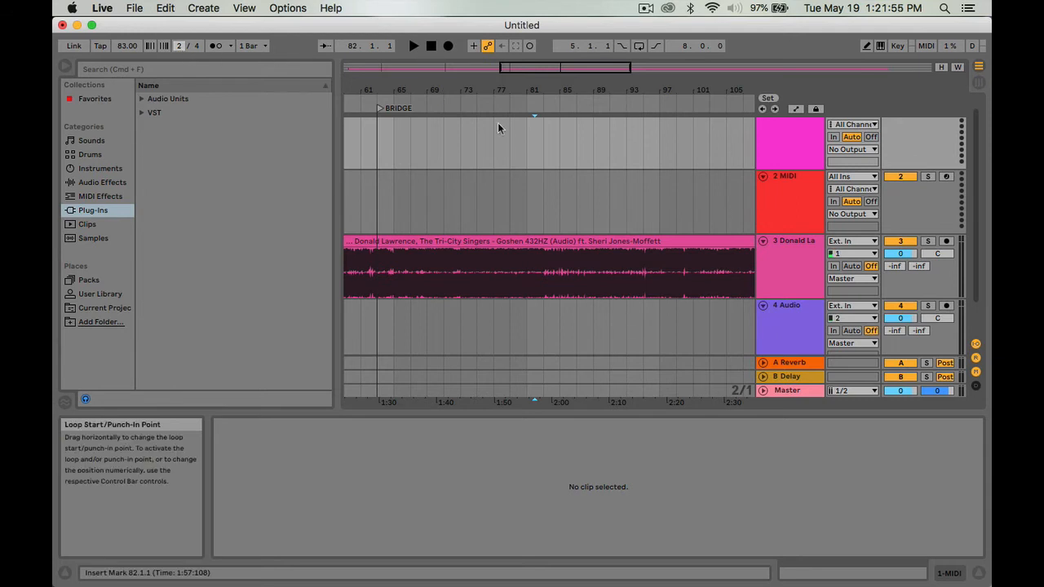
key(Right)
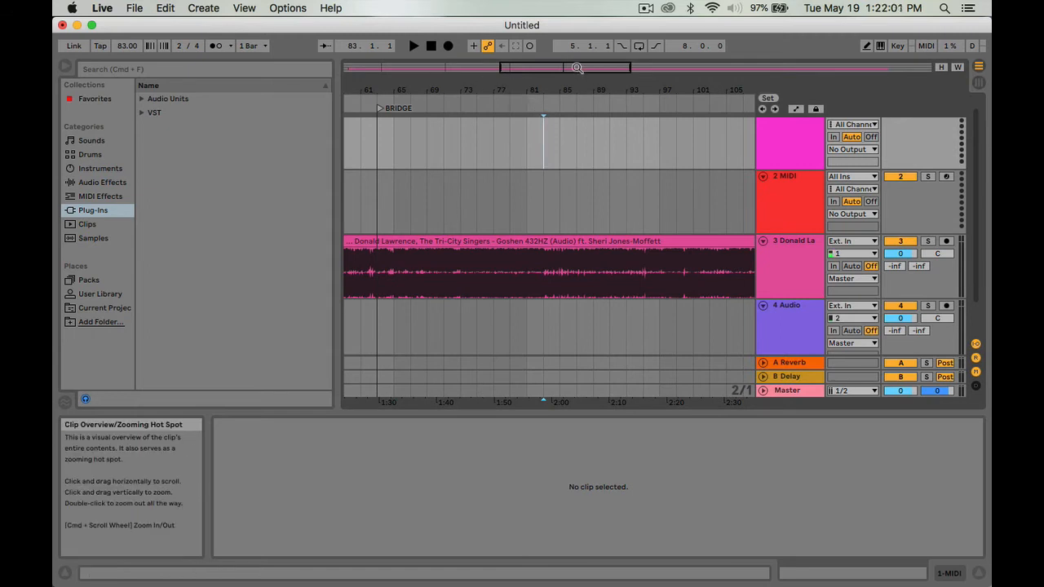
drag(577, 68, 573, 147)
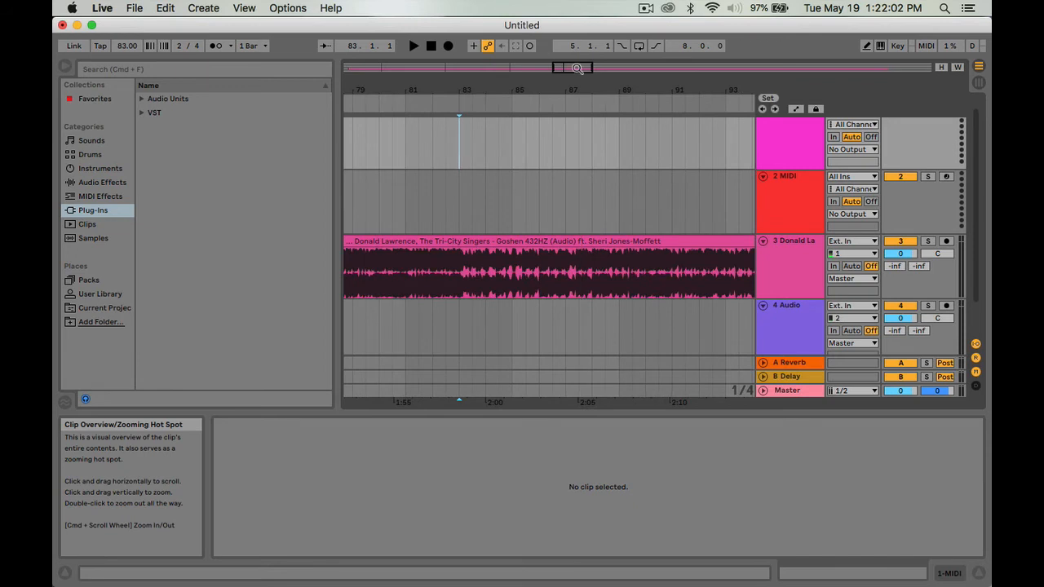
click(432, 145)
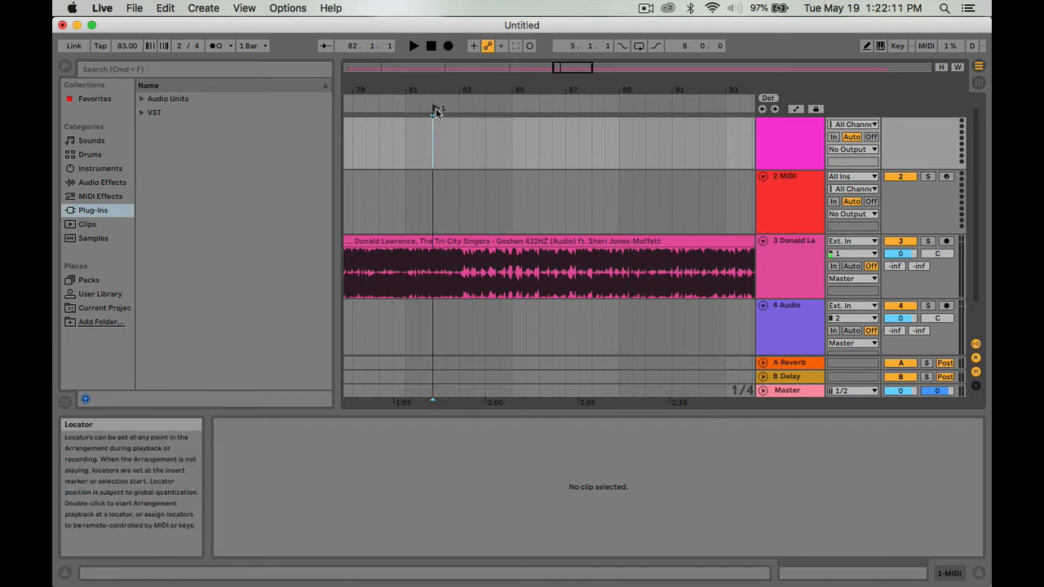
key(super+r)
text(VERSE (NEW KEY))
key(Return)
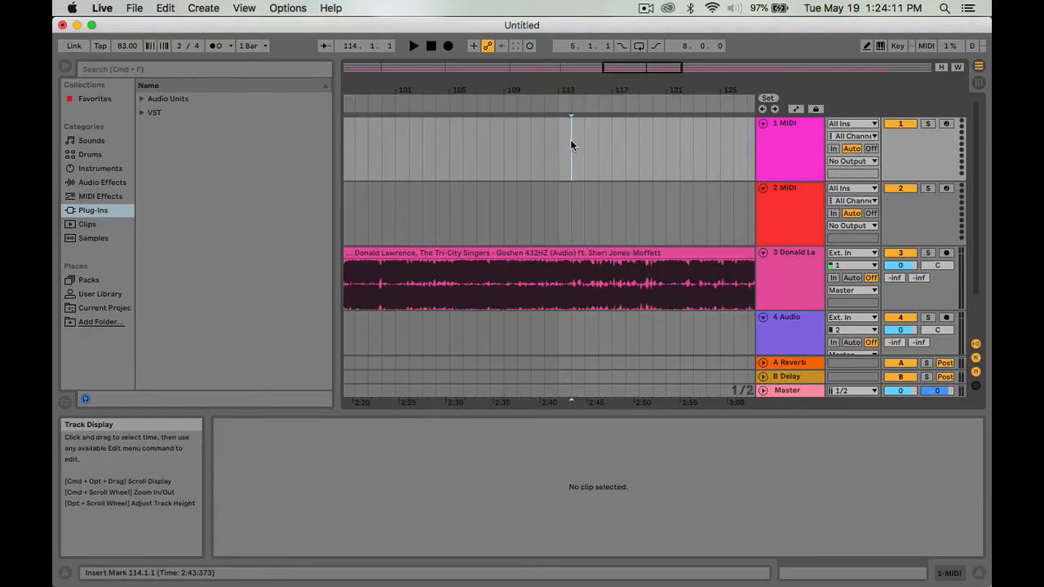
Add a locator at bar 114 and name it VAMP
key(l)
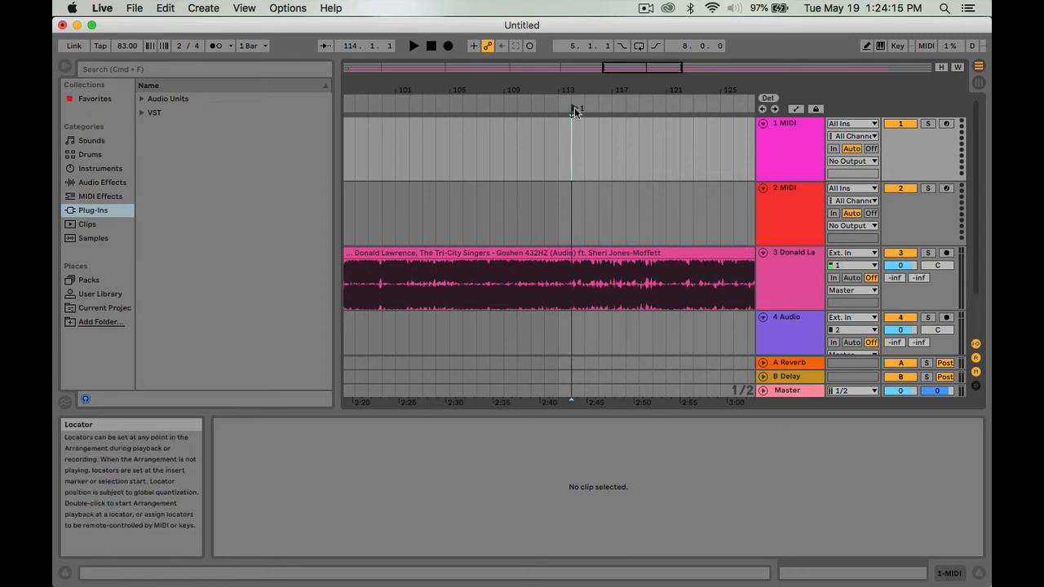
key(super+r)
text(VAMP)
key(Return)
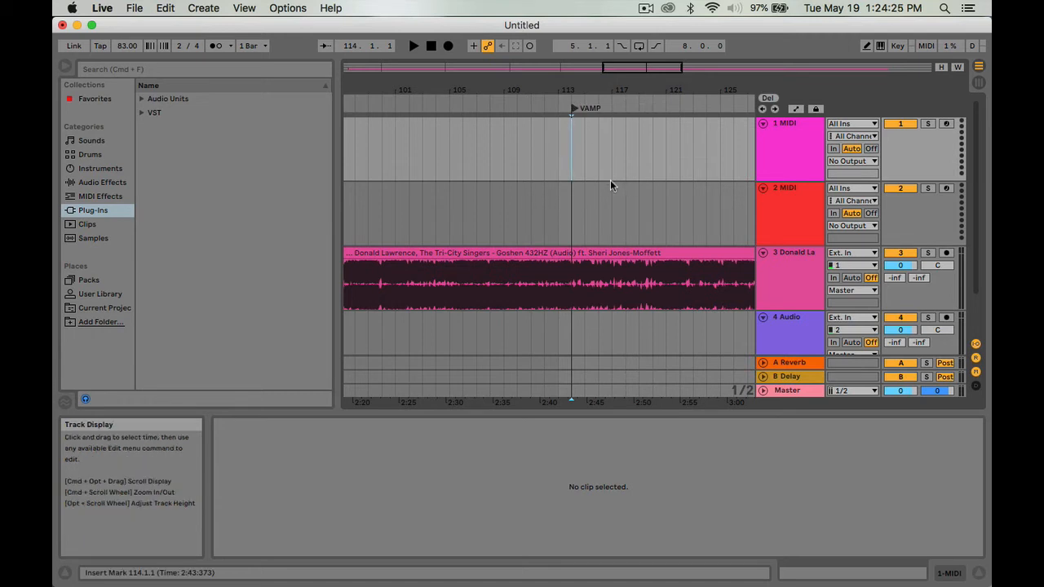
Add a locator at bar 131, just past the dip in the waveform, and name it VAMP
scroll(610, 184, right, 2)
scroll(610, 186, right, 2)
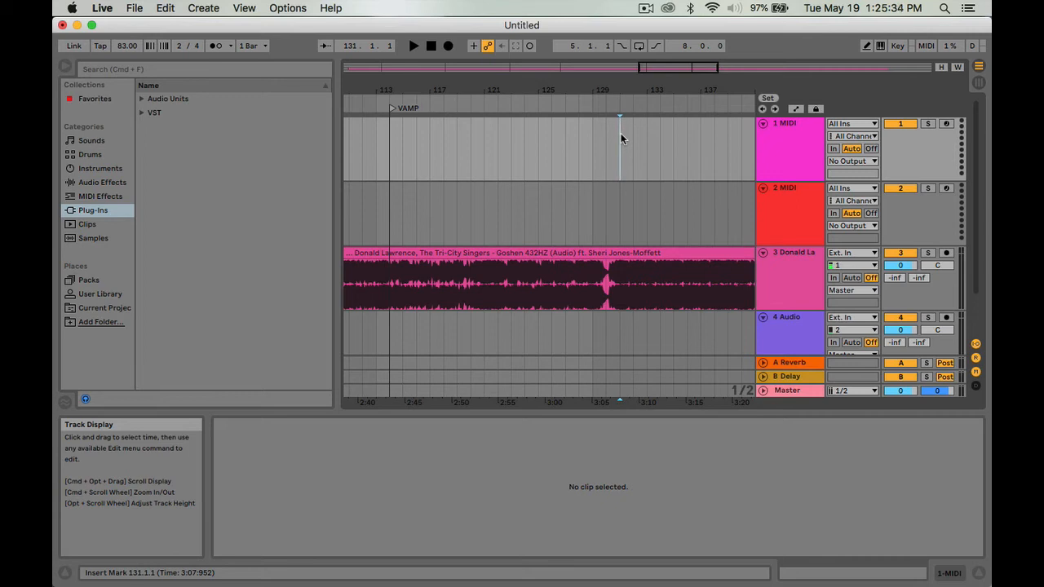
click(619, 115)
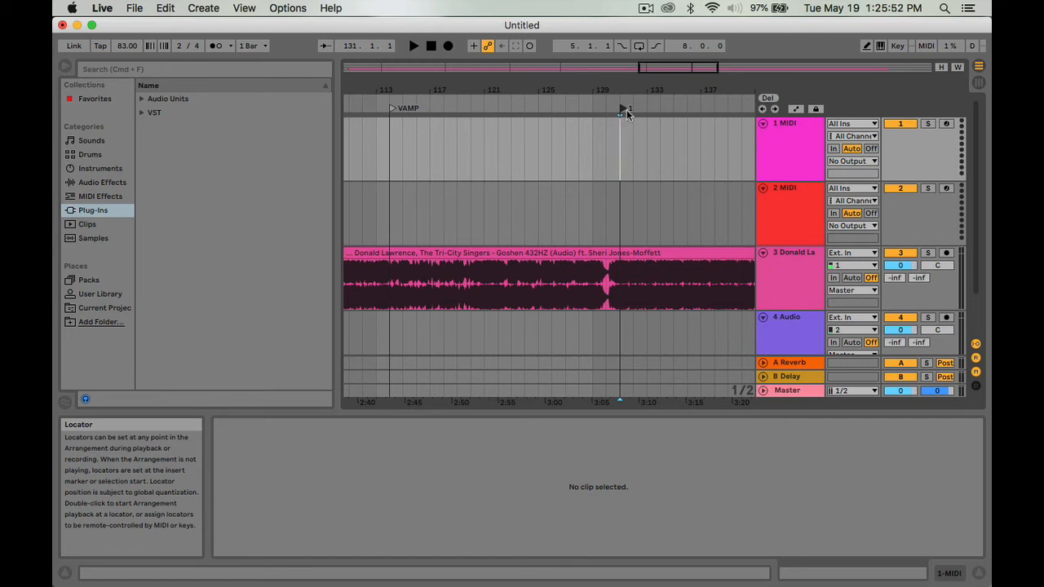
key(super+r)
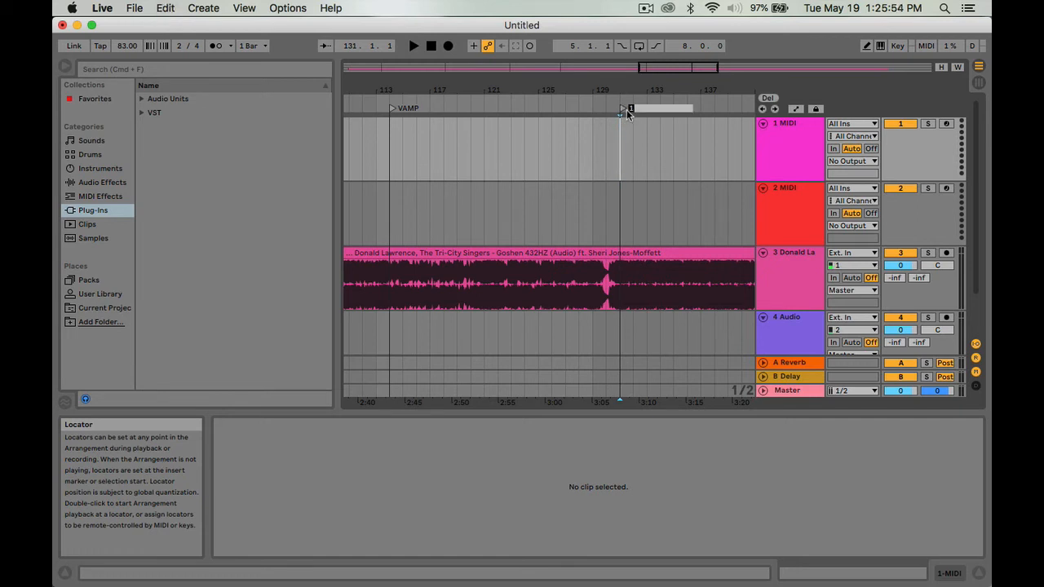
text(VAMP)
key(Return)
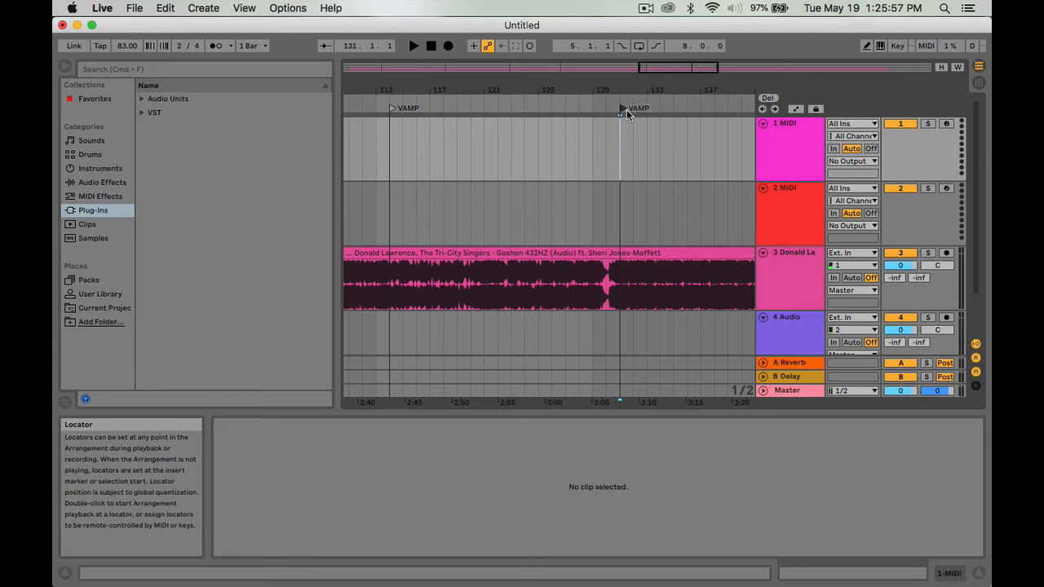
Rename the locator at bar 114 as BANDJAM
click(391, 106)
key(super+r)
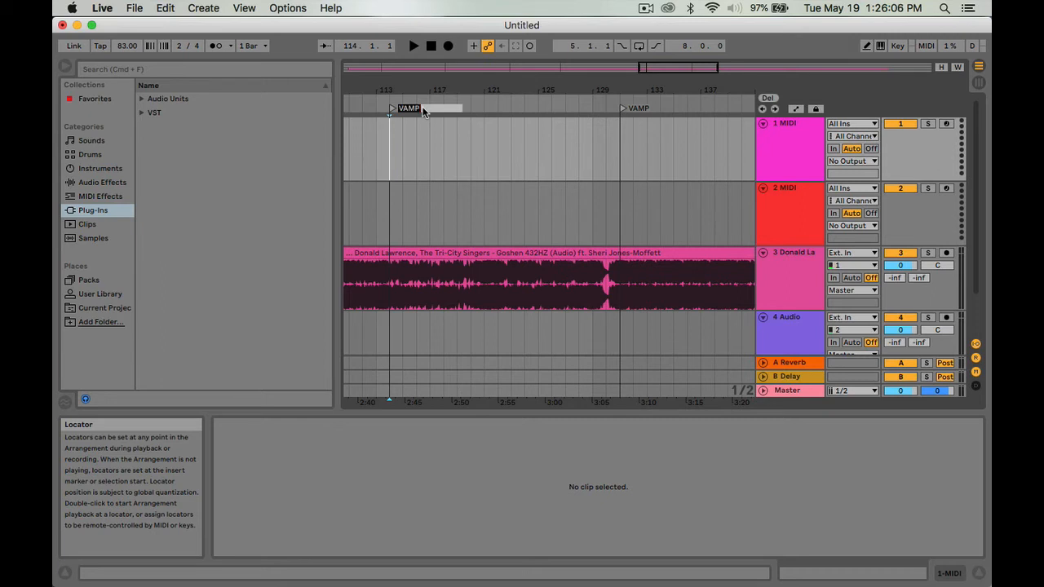
text(BANDJAM)
key(Return)
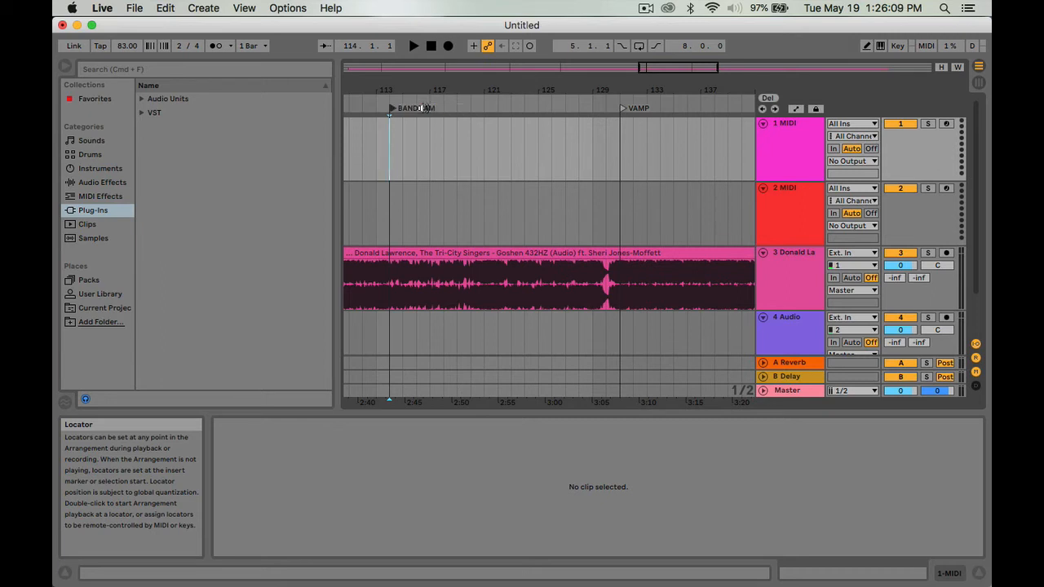
Add a locator at bar 155 and name it SPECIAL
click(623, 111)
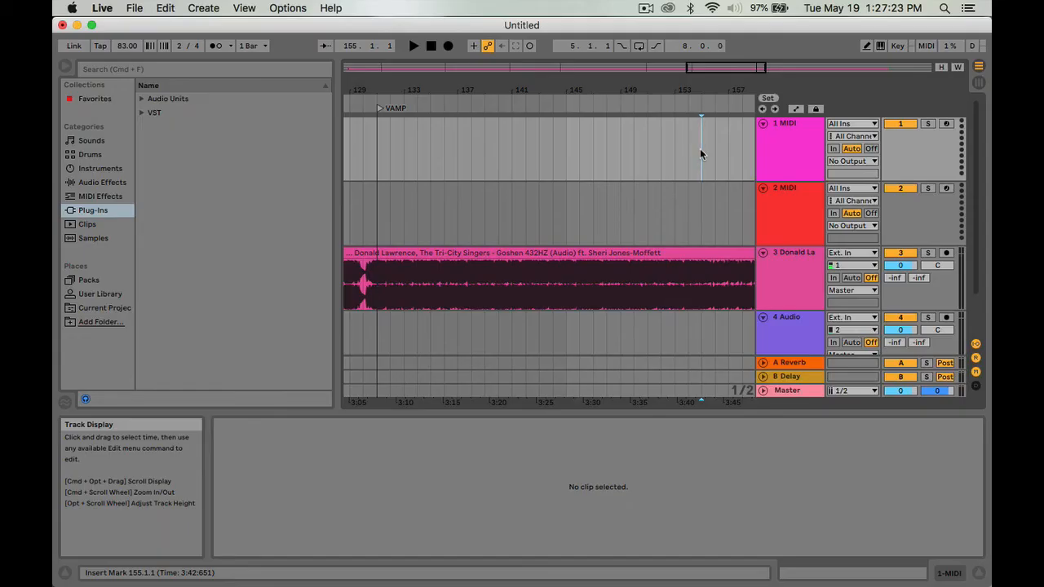
key(l)
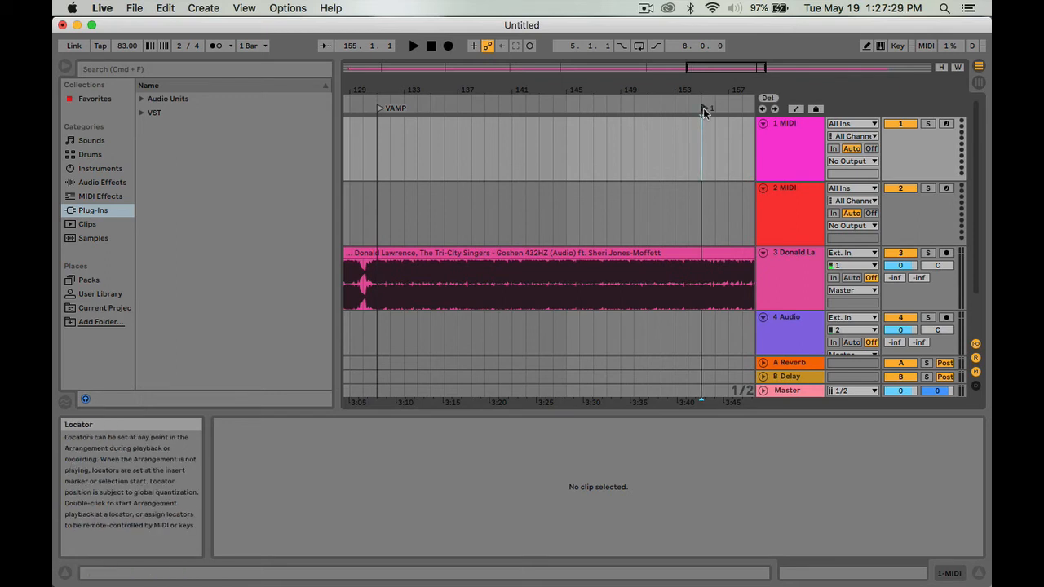
key(a)
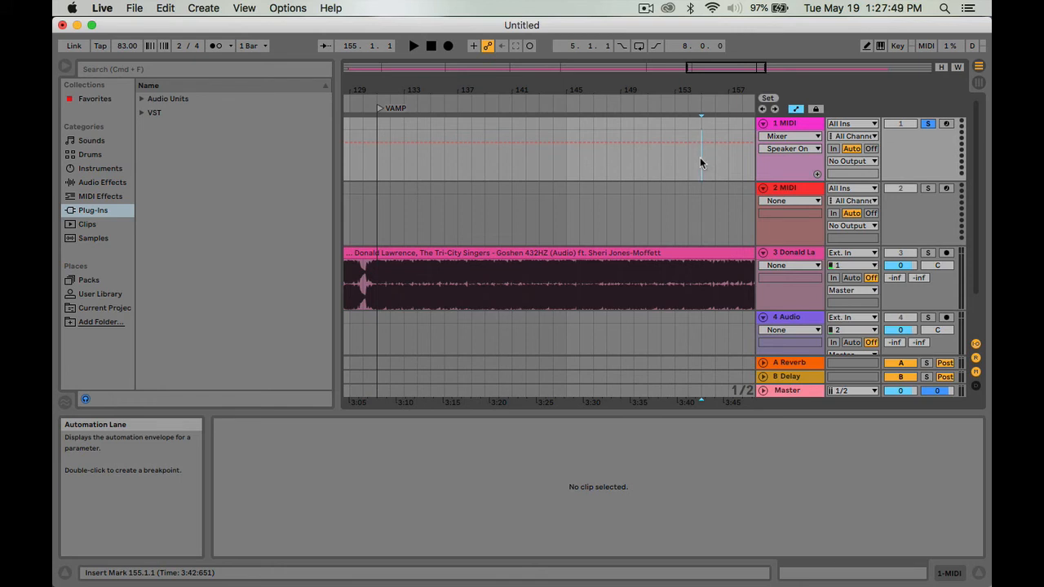
key(l)
click(703, 107)
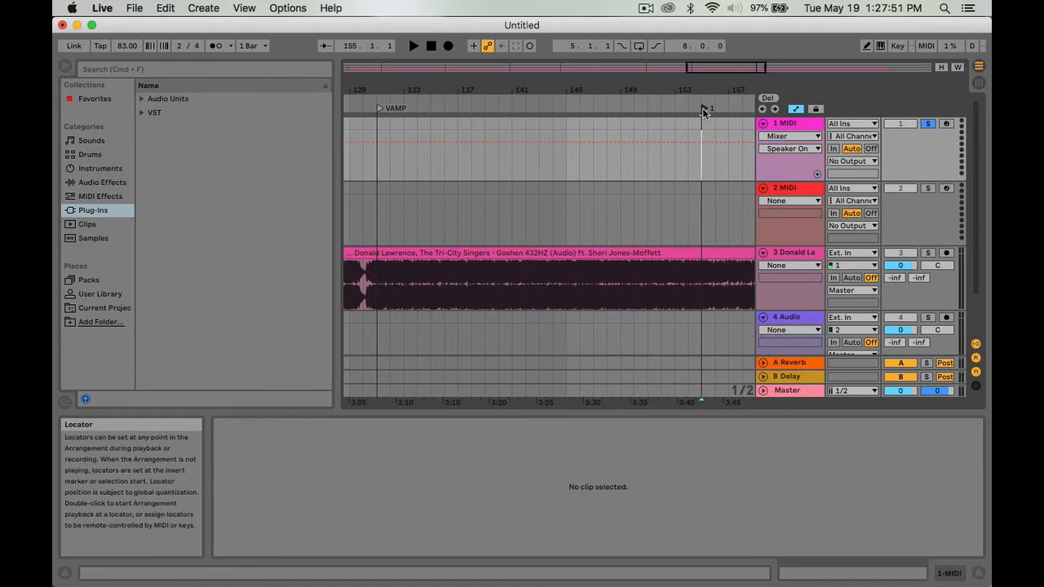
key(super+r)
text(SPECIAL)
key(Return)
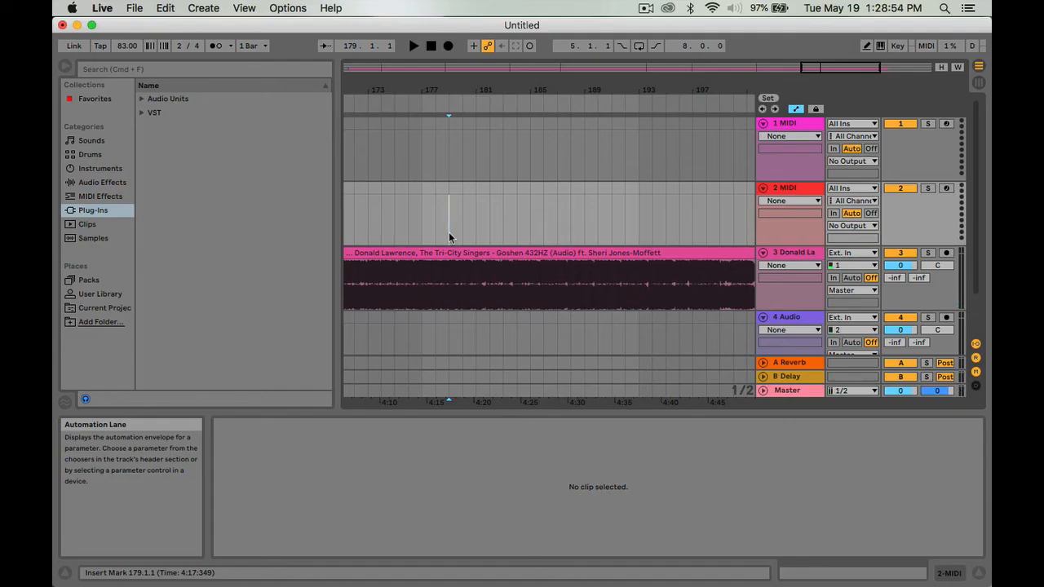
Add a locator at bar 179 and name it VAMP
key(l)
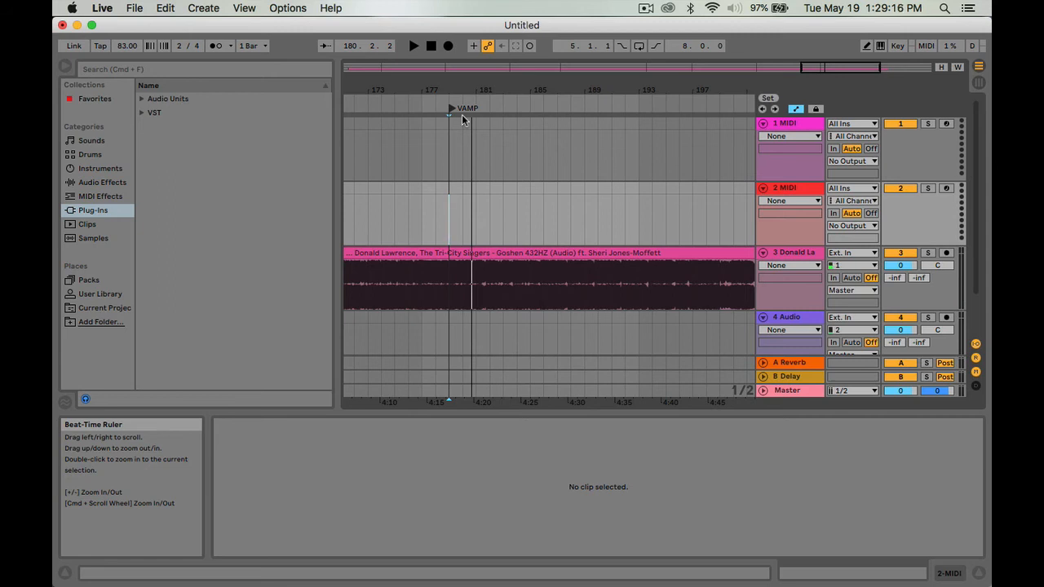
Save the Live Set to the Desktop under the name GOSHEN
key(super+s)
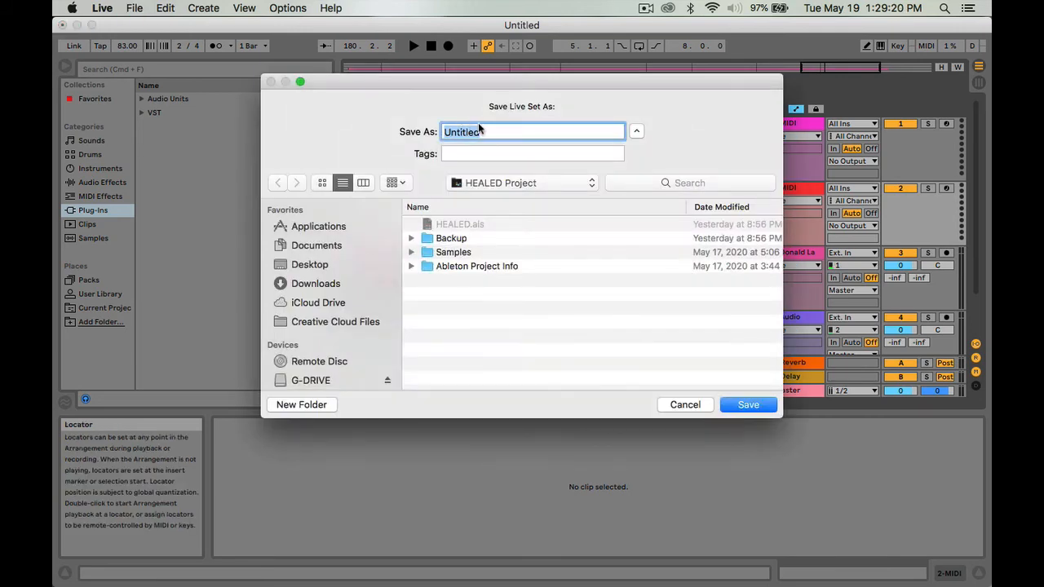
click(475, 184)
click(481, 196)
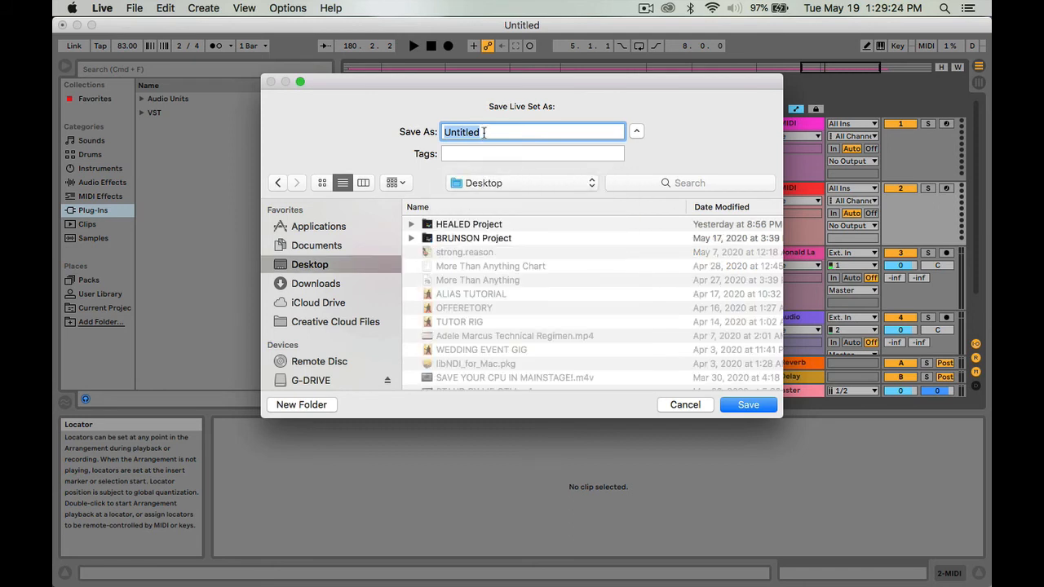
text(GOSHEN)
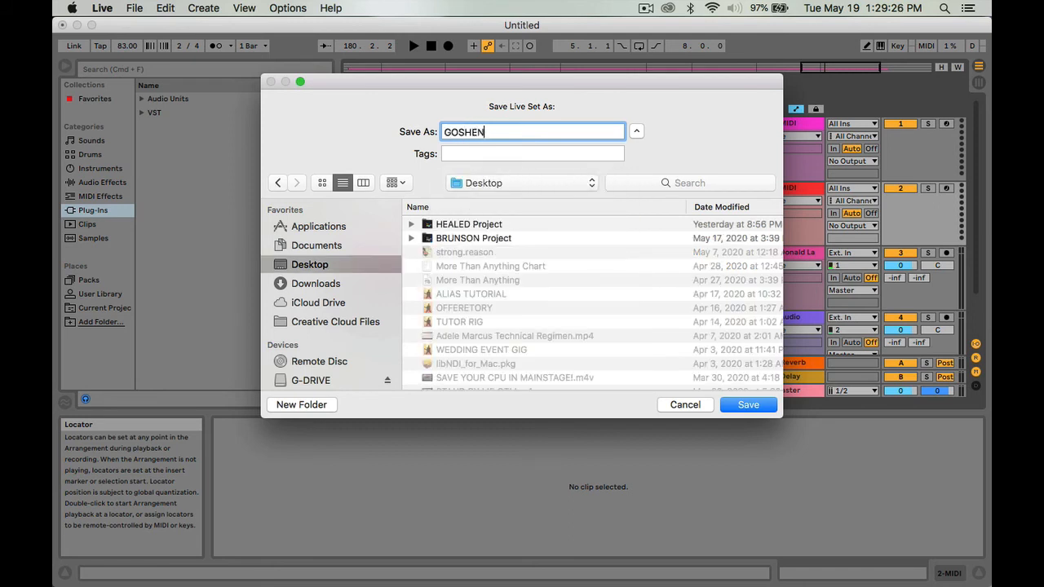
key(Return)
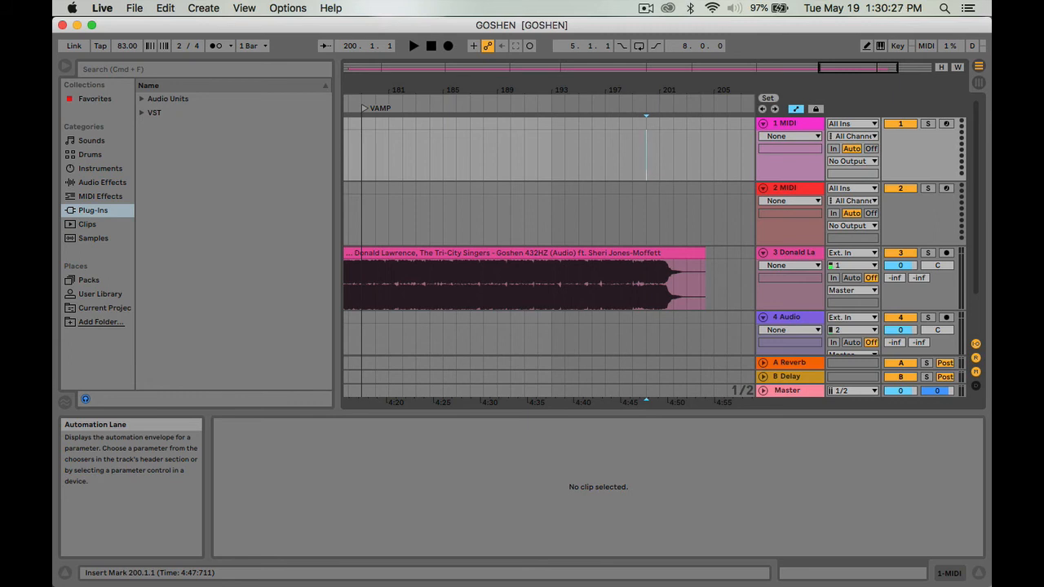
Add a locator at bar 199, shortly before the audio fades out, and name it END HITS
key(Left)
click(767, 97)
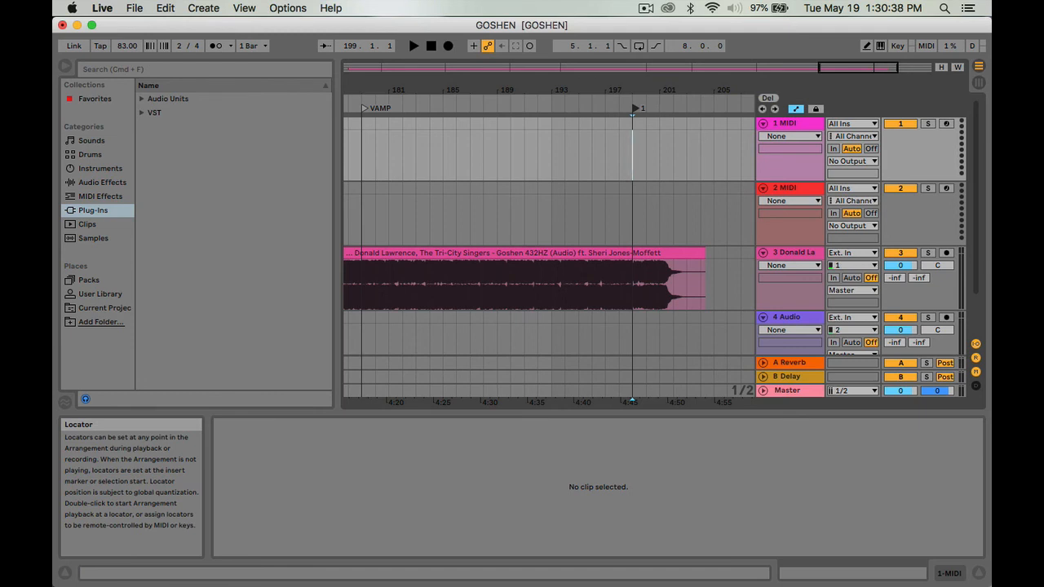
key(super+r)
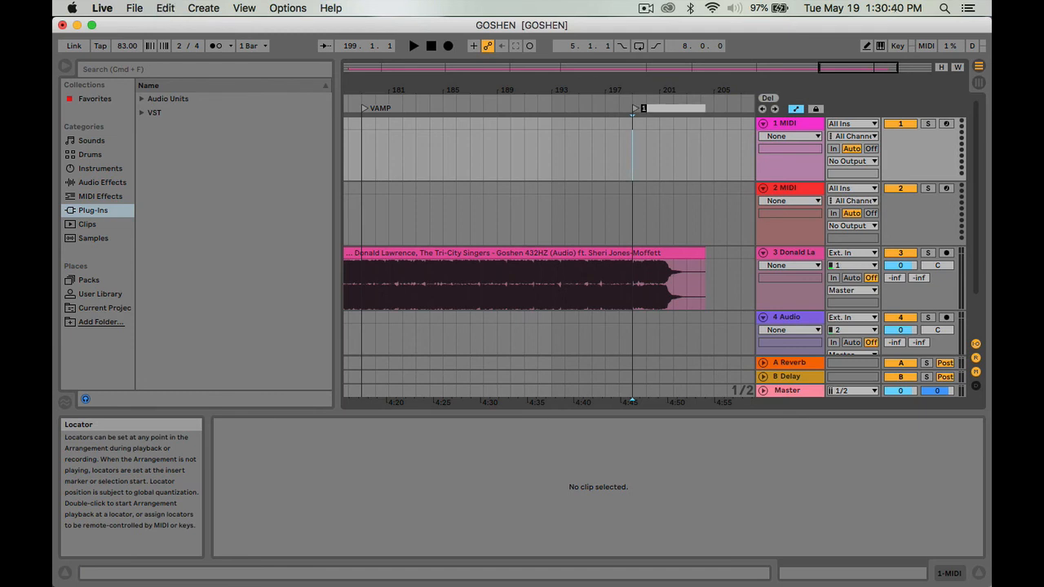
text(end)
key(BackSpace)
key(BackSpace)
key(BackSpace)
text(END HITS)
key(Return)
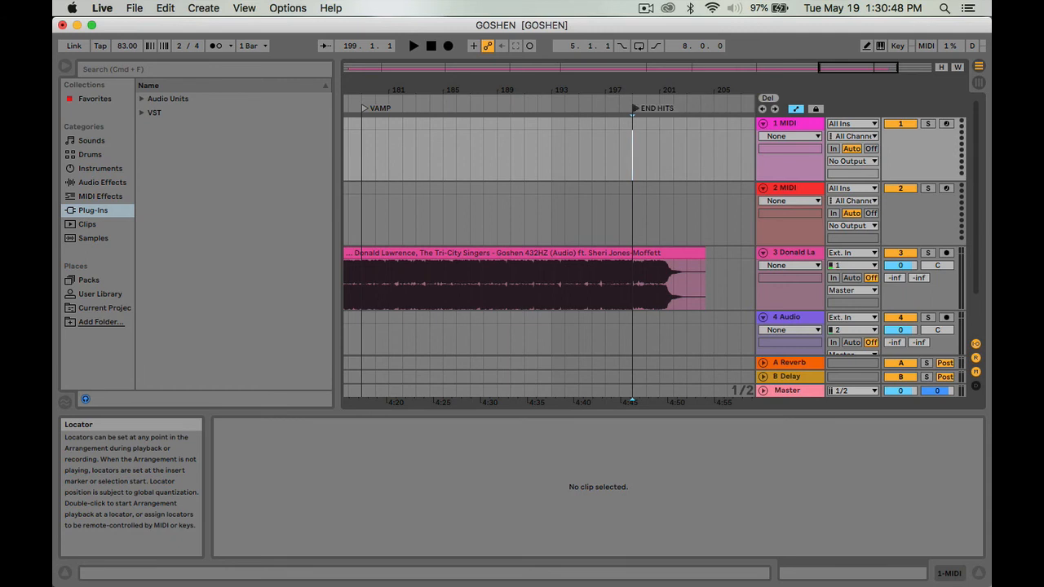